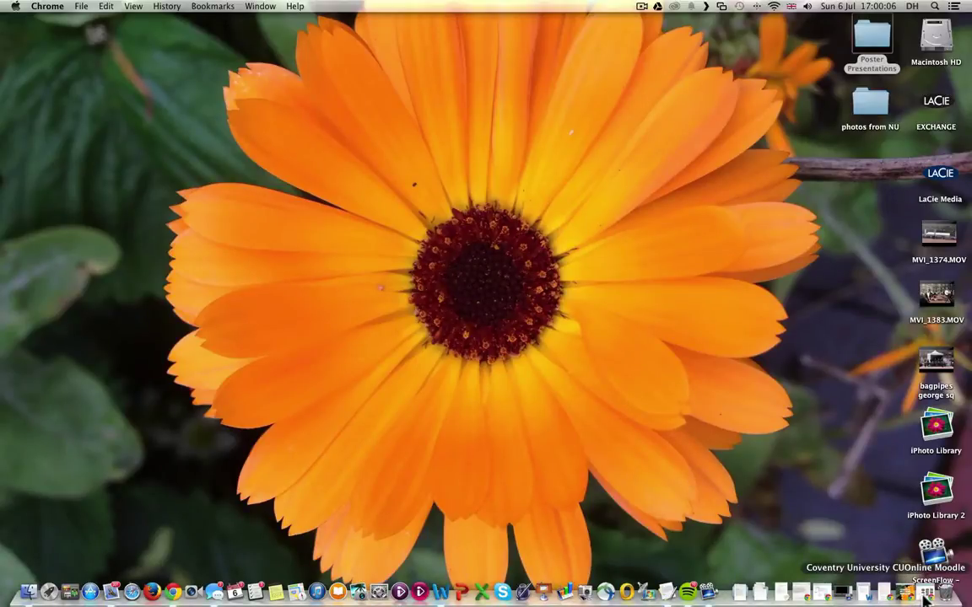
- Open the CUOnline Moodle browser window and log in to My e-Portfolio with the saved credentials
{"action": "left_click", "coordinate": [926, 595]}
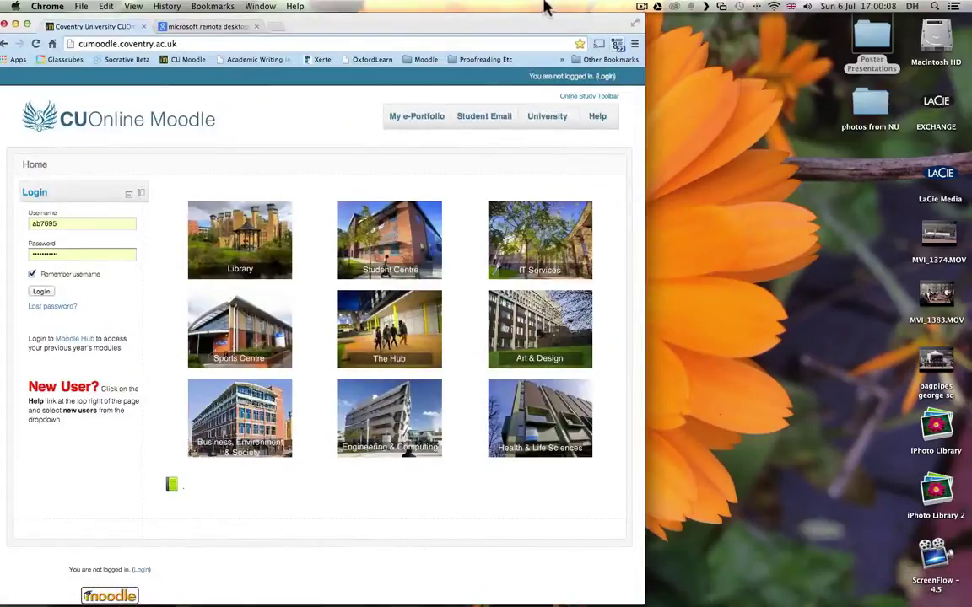
{"action": "left_click_drag", "start_coordinate": [530, 25], "coordinate": [624, 24]}
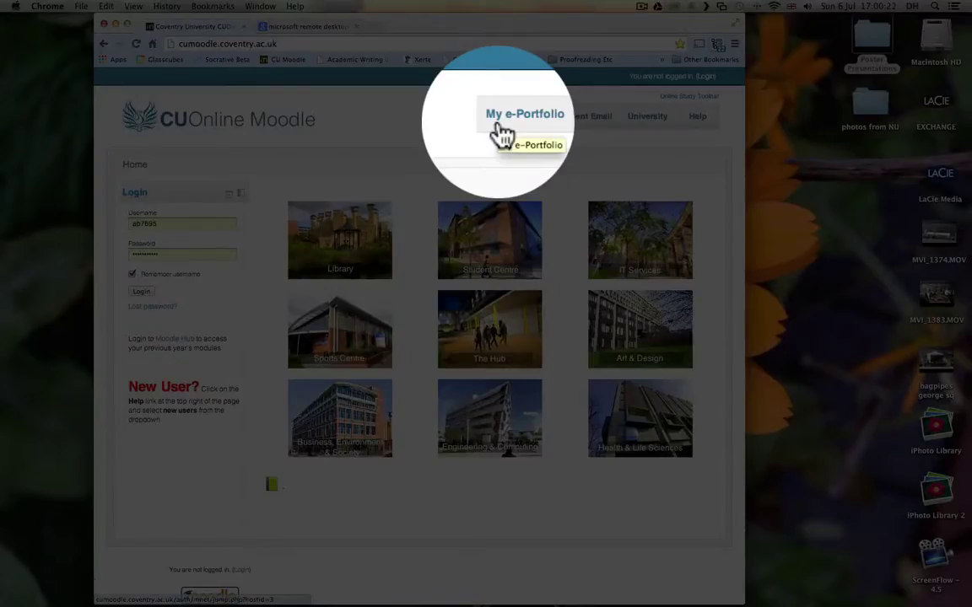
{"action": "left_click", "coordinate": [503, 135]}
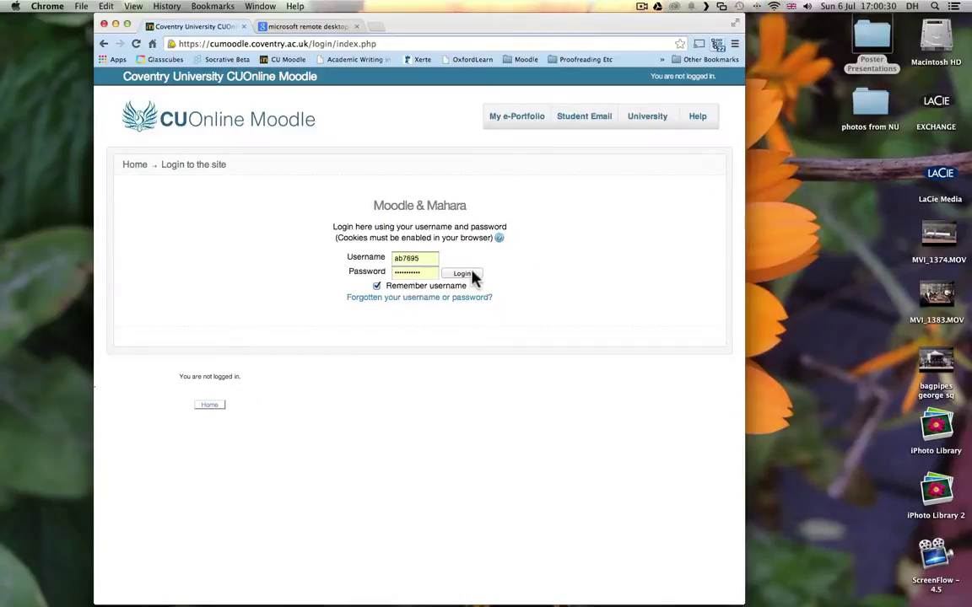
{"action": "left_click", "coordinate": [471, 274]}
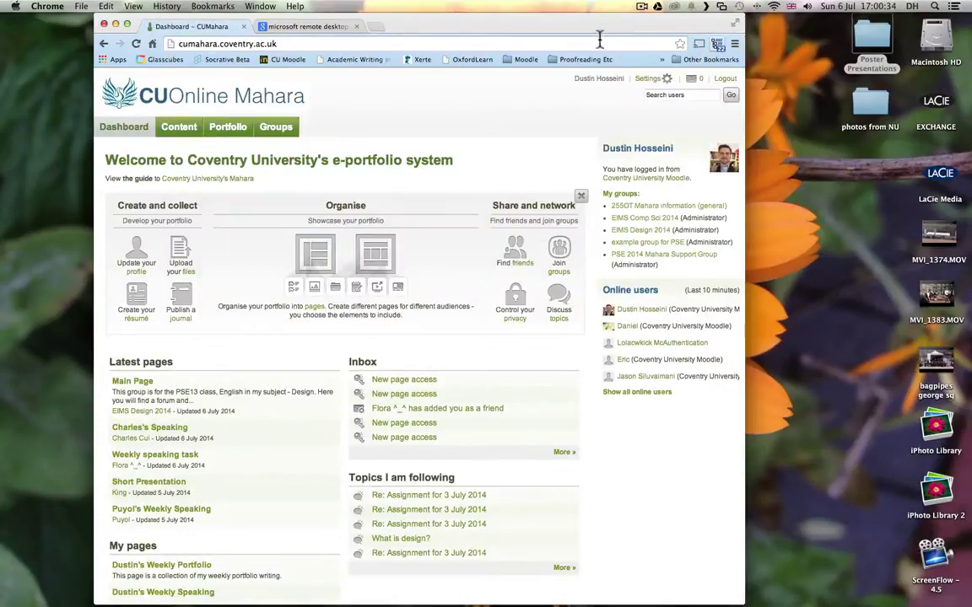
{"action": "left_click_drag", "start_coordinate": [601, 30], "coordinate": [637, 30]}
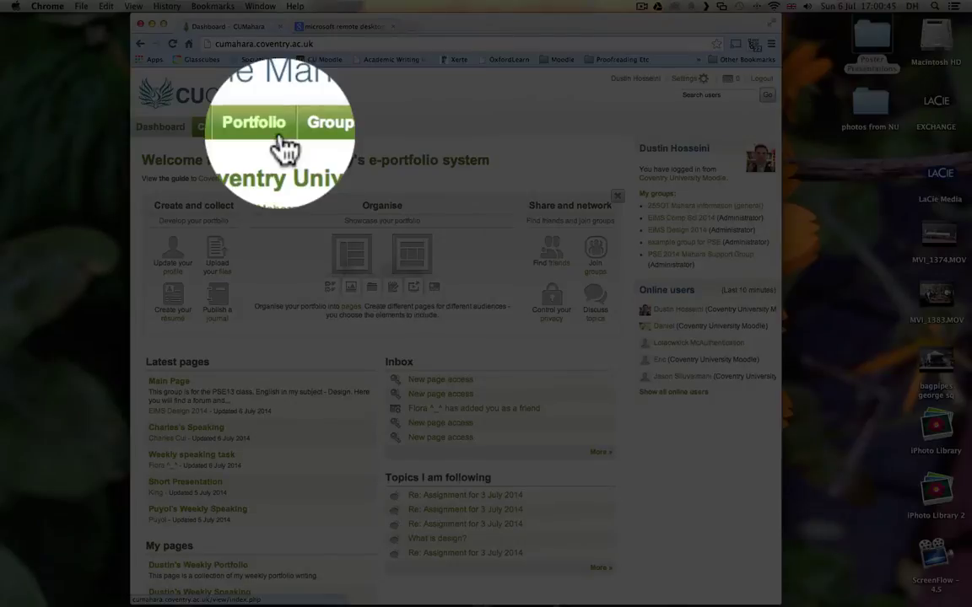
- Go to the portfolio pages in Mahara and create a new page
{"action": "left_click", "coordinate": [272, 130]}
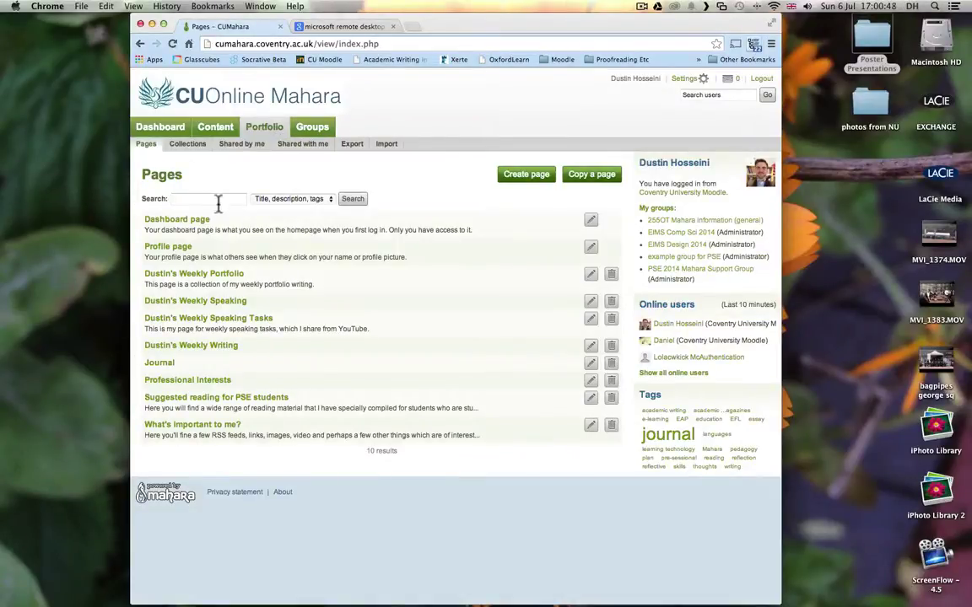
{"action": "left_click", "coordinate": [173, 202]}
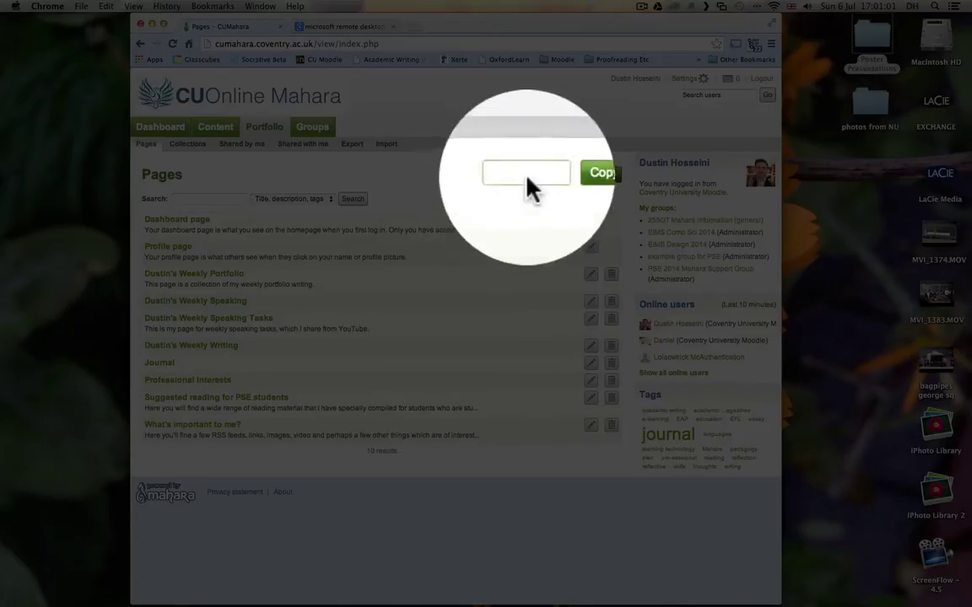
{"action": "left_click", "coordinate": [532, 177]}
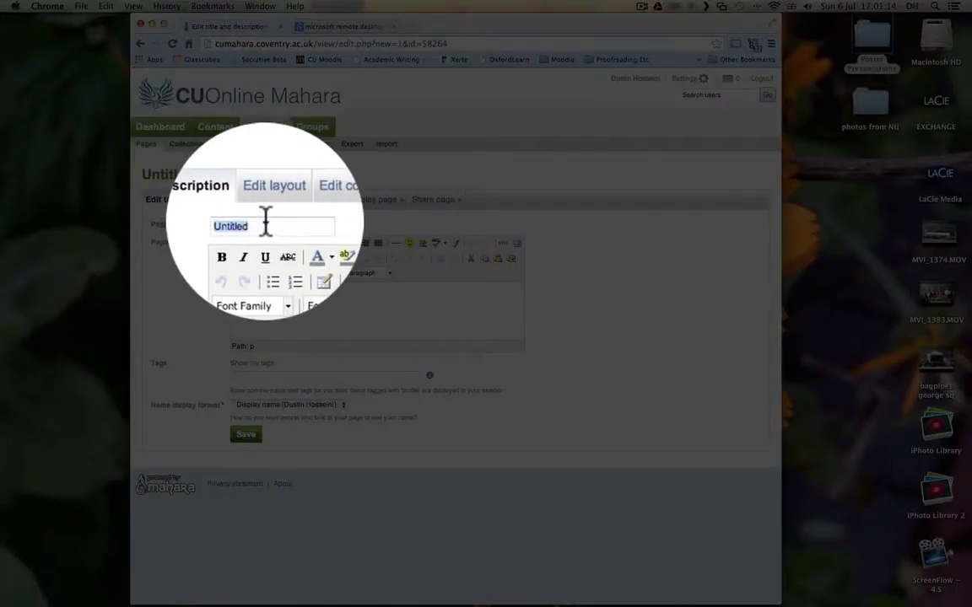
- Title the page "Week X Portfolio", describe it as "This page is for my weekly writing portfolio assignments." and save it
{"action": "type", "text": "W"}
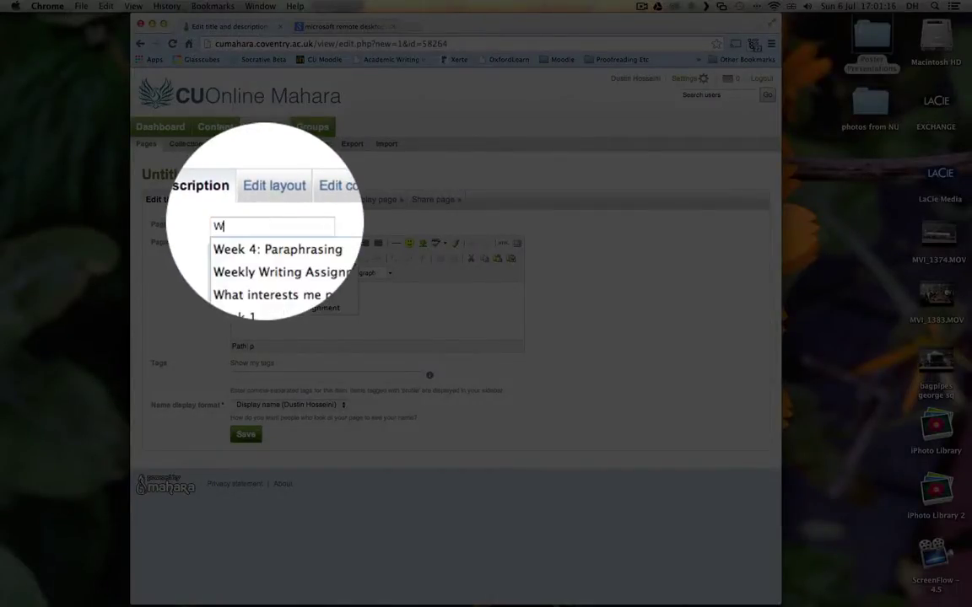
{"action": "type", "text": "eek X"}
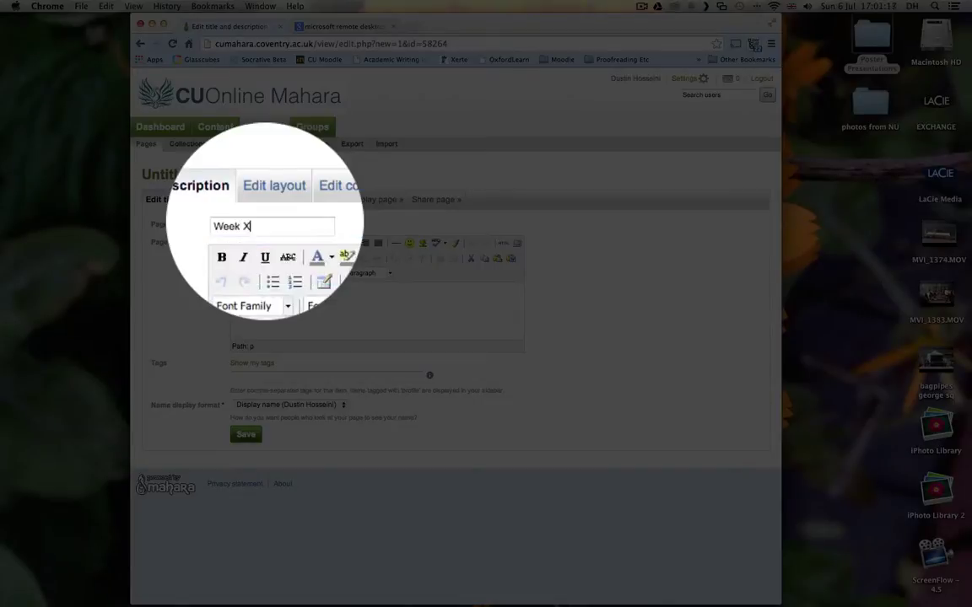
{"action": "type", "text": " Portfolio"}
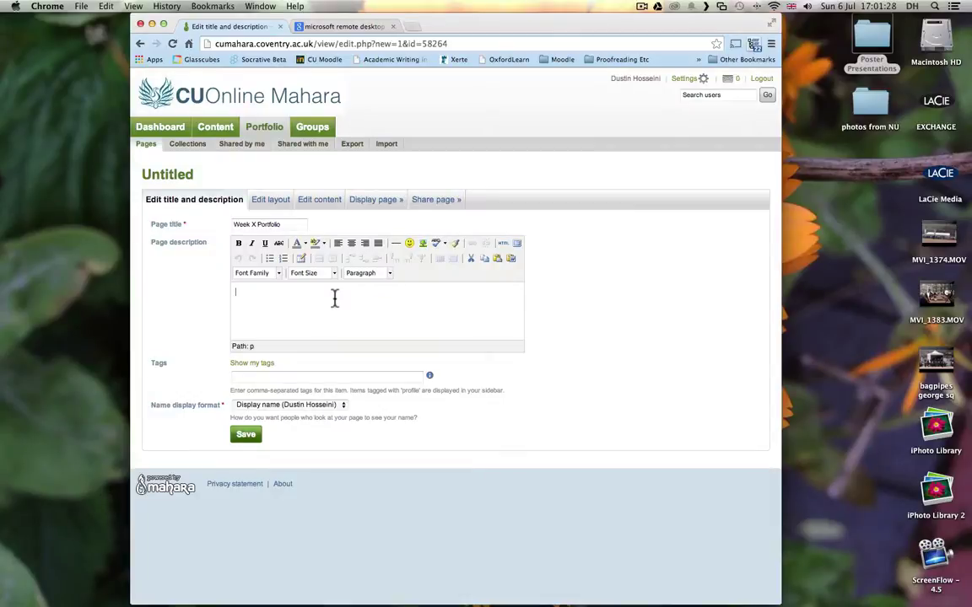
{"action": "left_click", "coordinate": [334, 298]}
{"action": "type", "text": "This page is for my weekly writing portfolio assignments."}
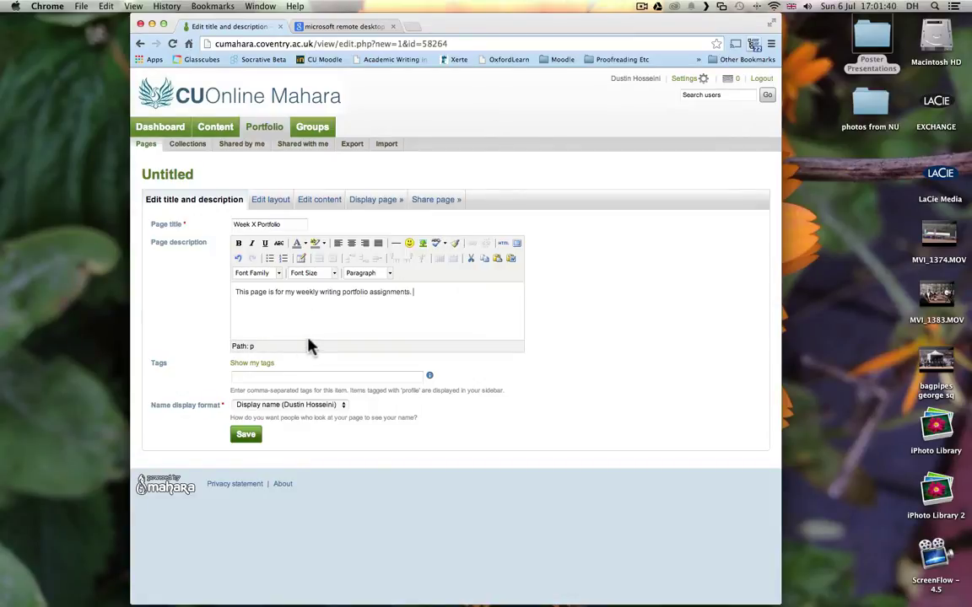
{"action": "left_click", "coordinate": [255, 437]}
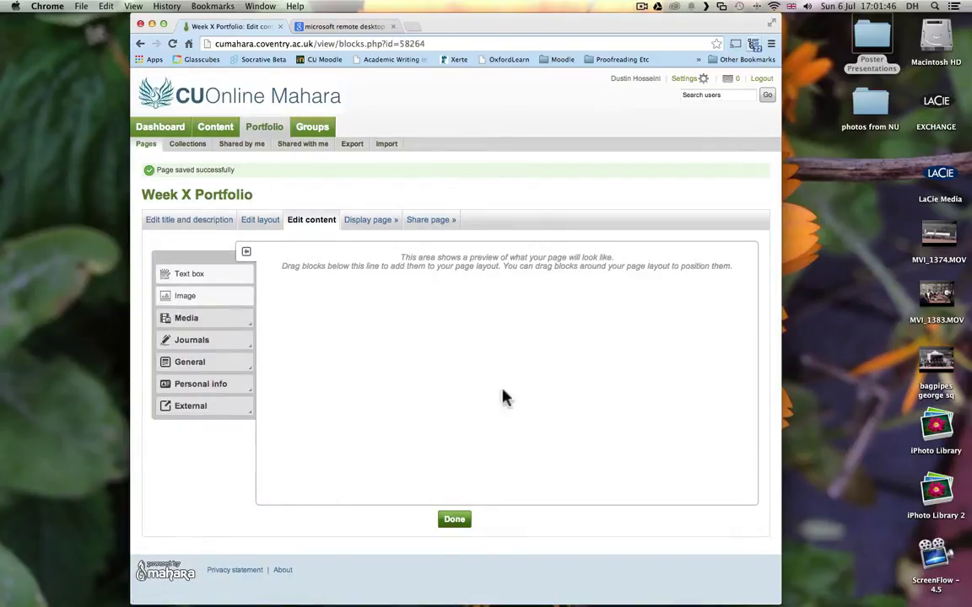
- Change the page layout to two equal columns and save it
{"action": "left_click", "coordinate": [260, 228]}
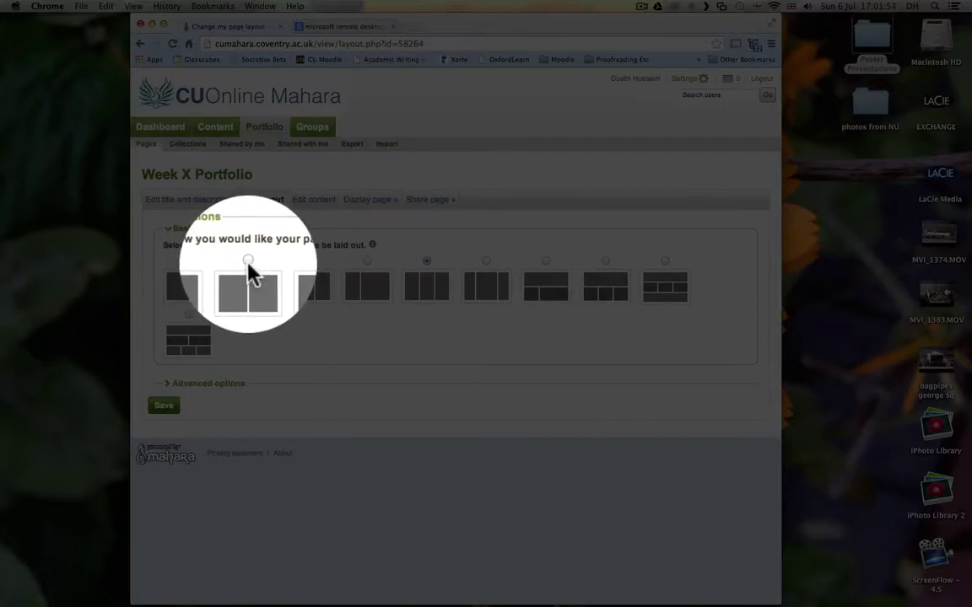
{"action": "left_click", "coordinate": [248, 261]}
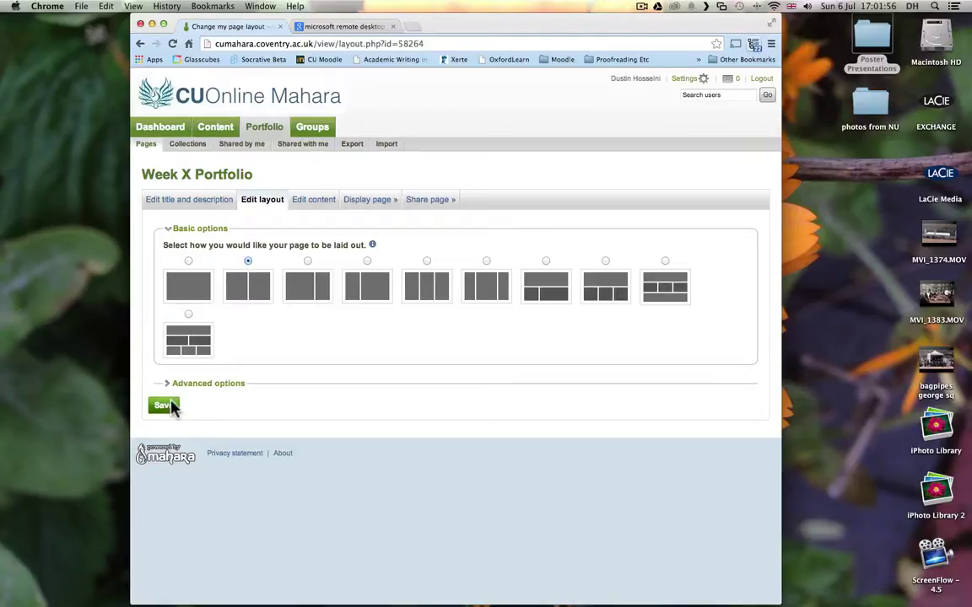
{"action": "left_click", "coordinate": [163, 405]}
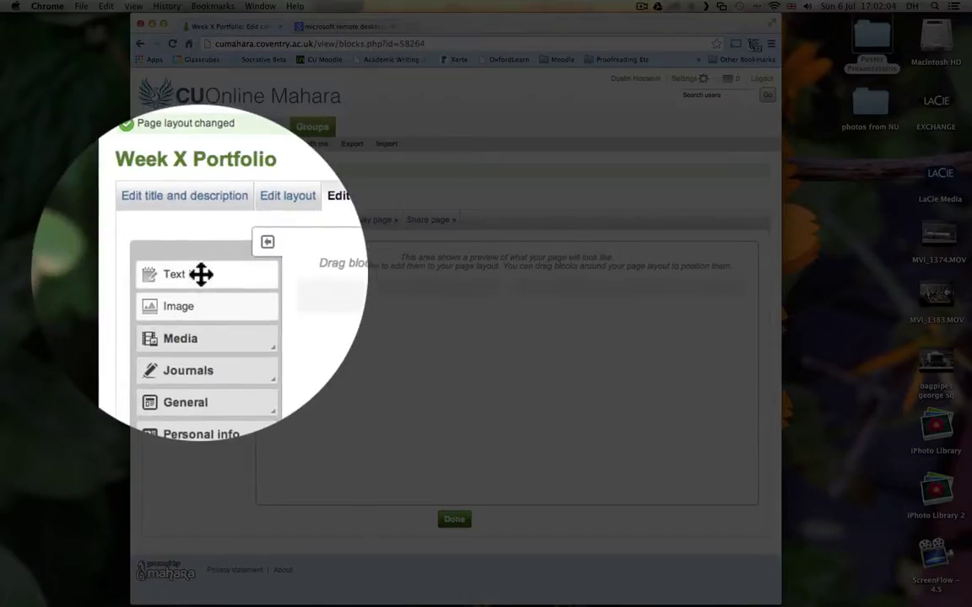
- Add a text box block to the page's first column and title it "Week X Writing Portfolio"
{"action": "left_click_drag", "start_coordinate": [201, 274], "coordinate": [384, 291]}
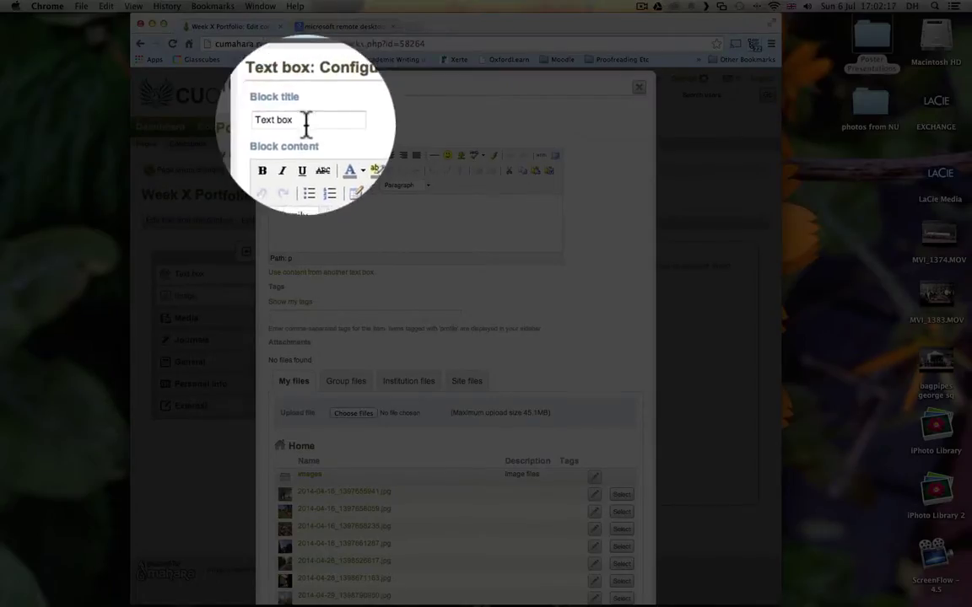
{"action": "triple_click", "coordinate": [306, 124]}
{"action": "type", "text": "Week X Wr"}
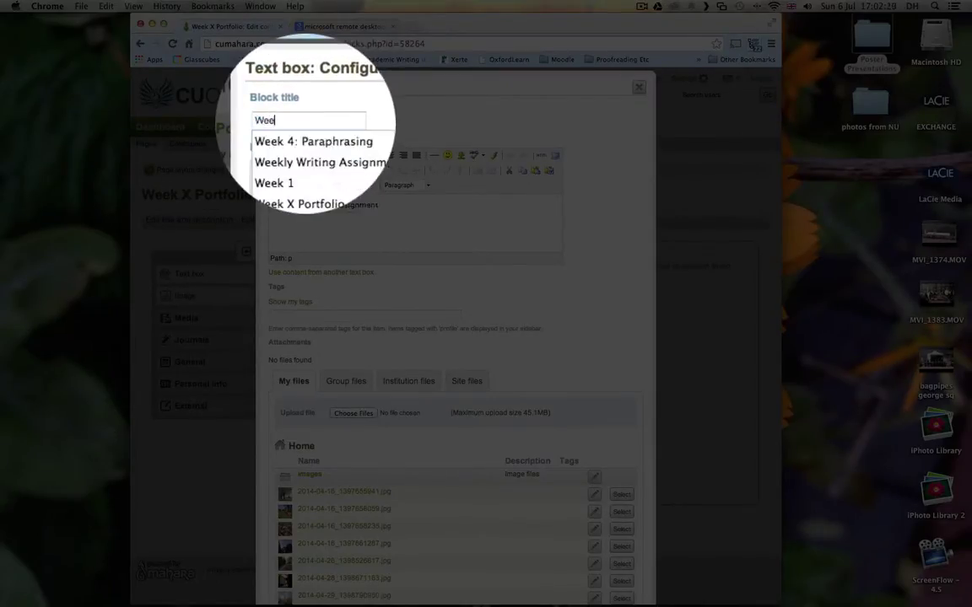
{"action": "type", "text": "iting Portfo"}
{"action": "key", "text": "BackSpace"}
{"action": "type", "text": "fo"}
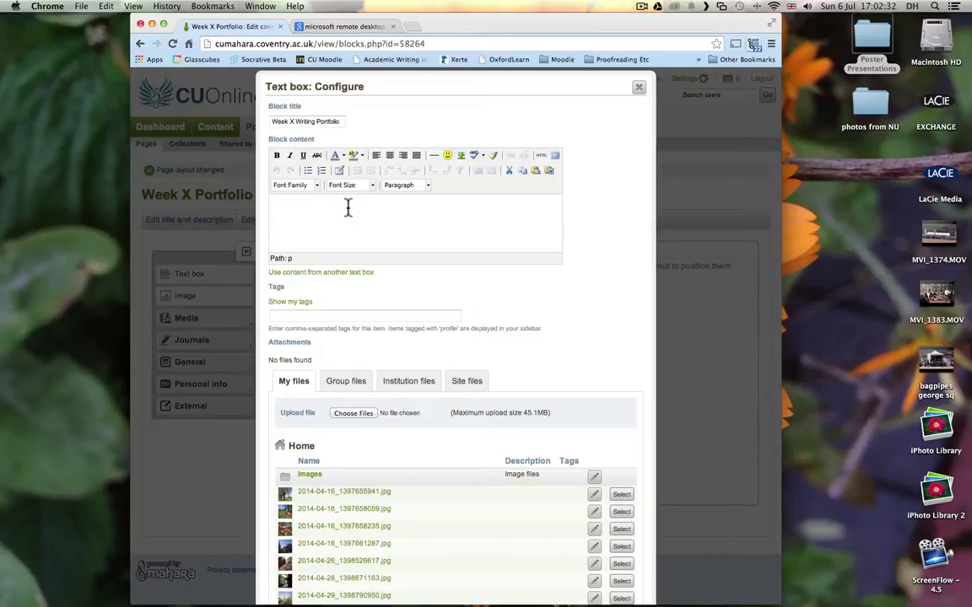
- Switch to the Word document and copy all of its text, from "My e-portfolio example" to the last paragraph
{"action": "mouse_move", "coordinate": [616, 599]}
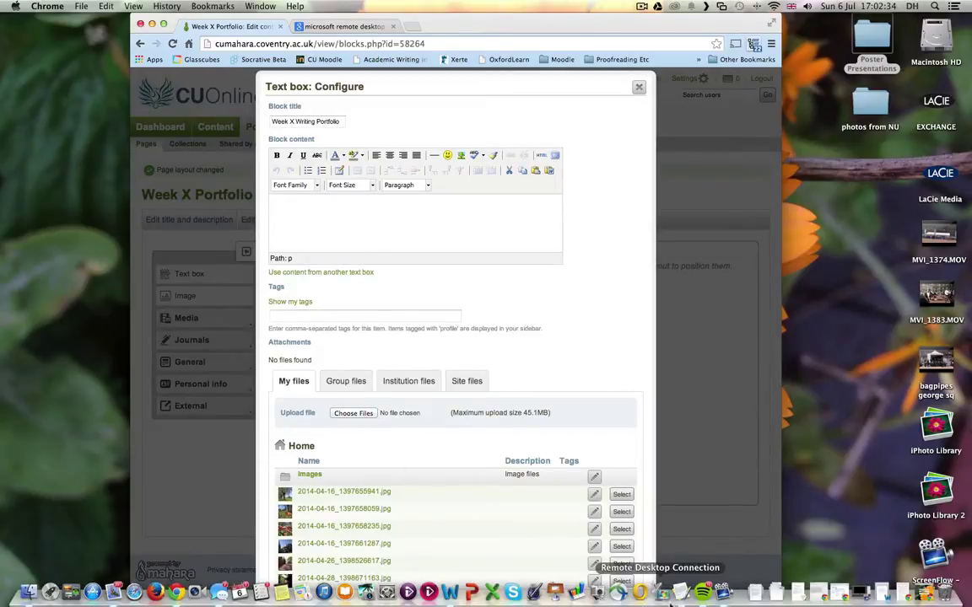
{"action": "left_click", "coordinate": [453, 594]}
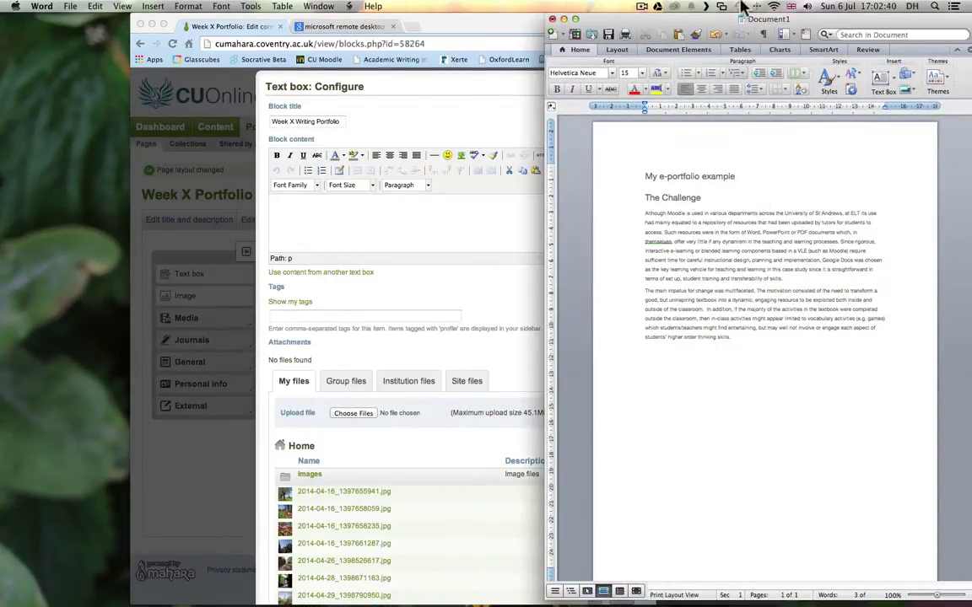
{"action": "left_click_drag", "start_coordinate": [713, 12], "coordinate": [551, 9]}
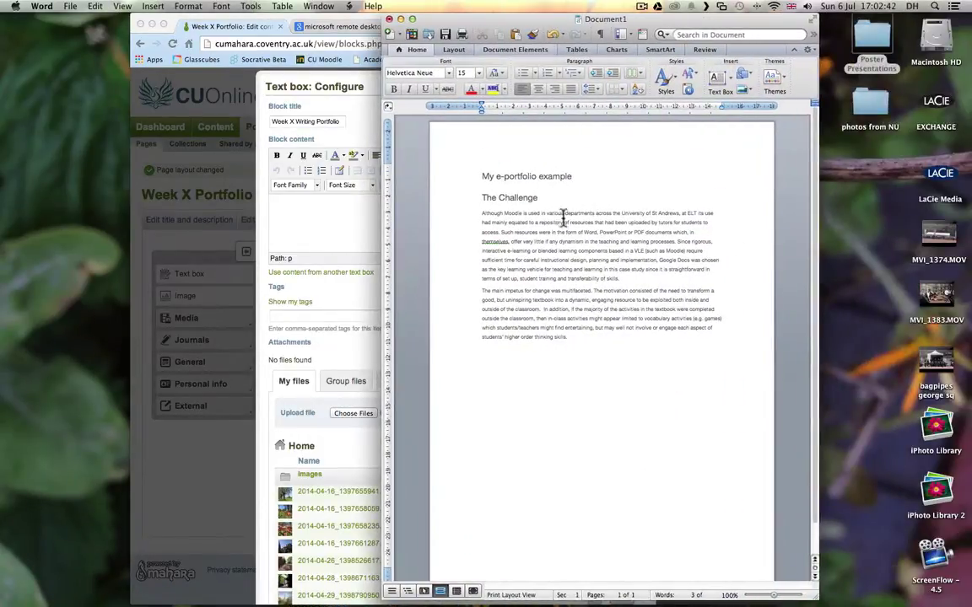
{"action": "left_click_drag", "start_coordinate": [593, 340], "coordinate": [483, 180]}
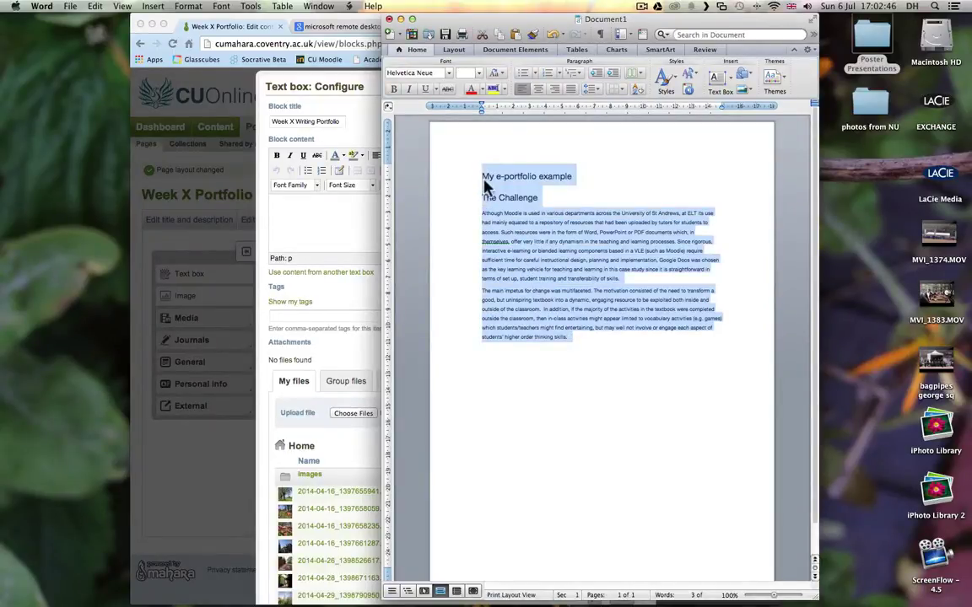
{"action": "left_click", "coordinate": [93, 6]}
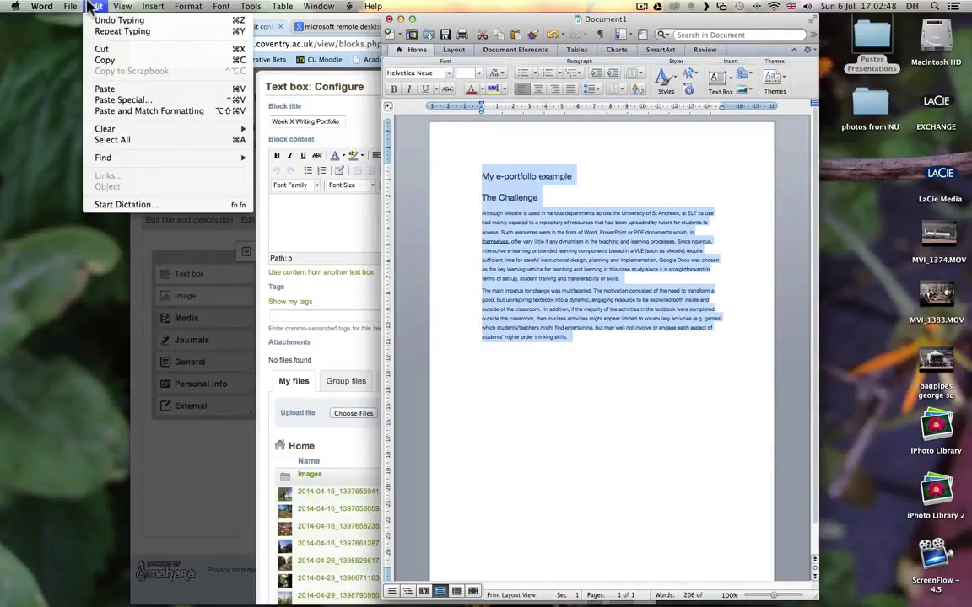
{"action": "left_click", "coordinate": [157, 61]}
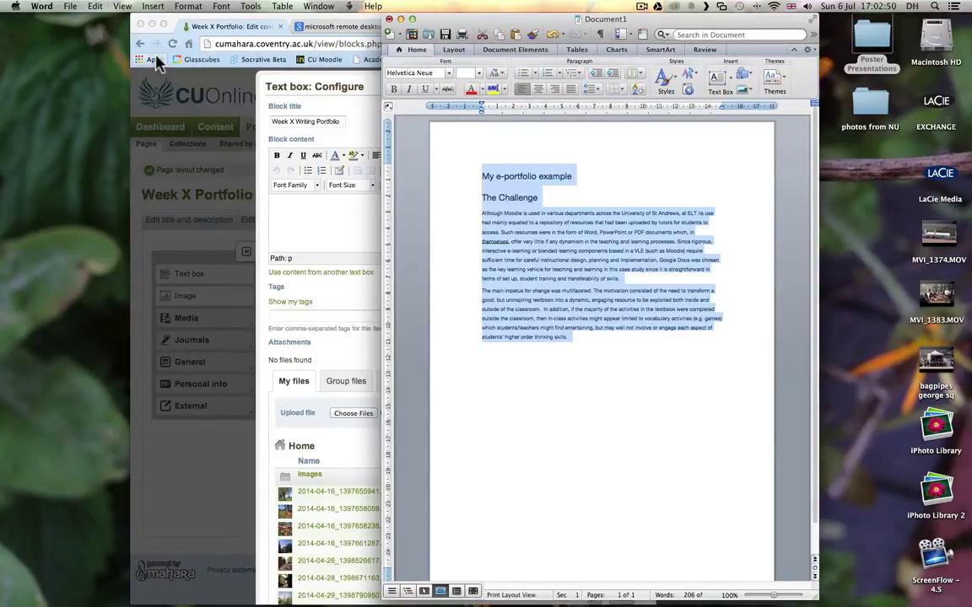
- Return to Chrome and paste the copied text into the text box's block content
{"action": "left_click", "coordinate": [329, 221]}
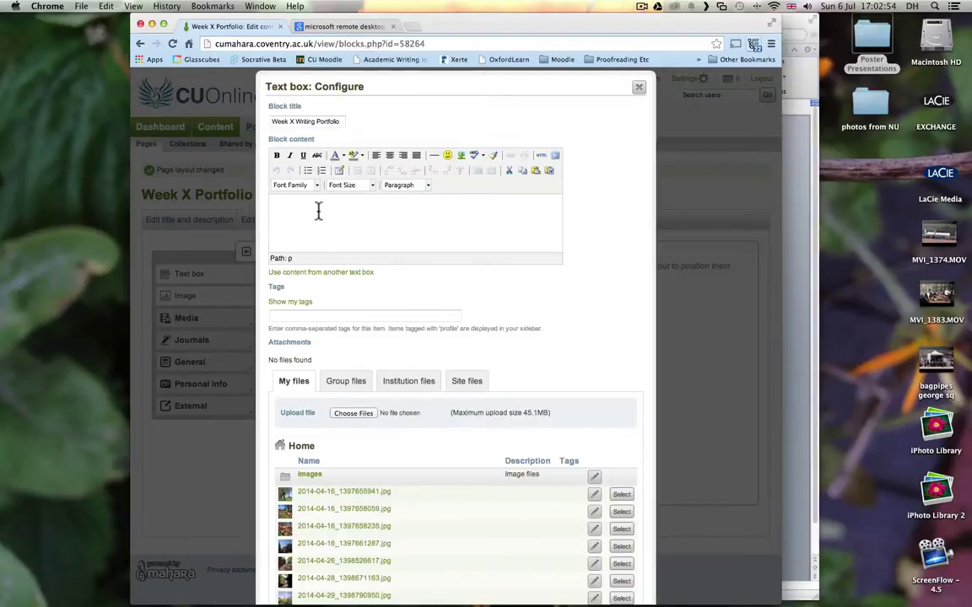
{"action": "left_click", "coordinate": [106, 7]}
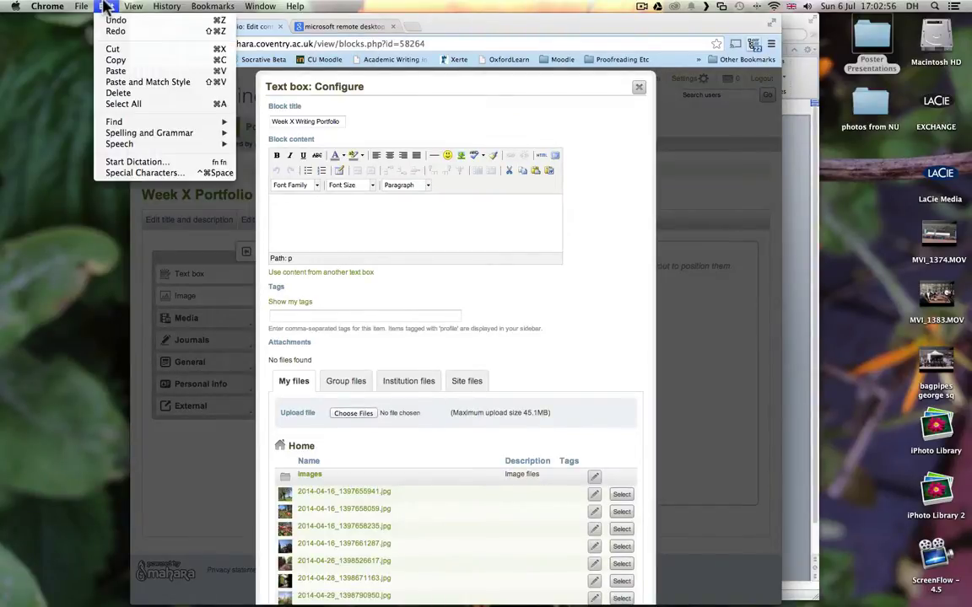
{"action": "left_click", "coordinate": [203, 70]}
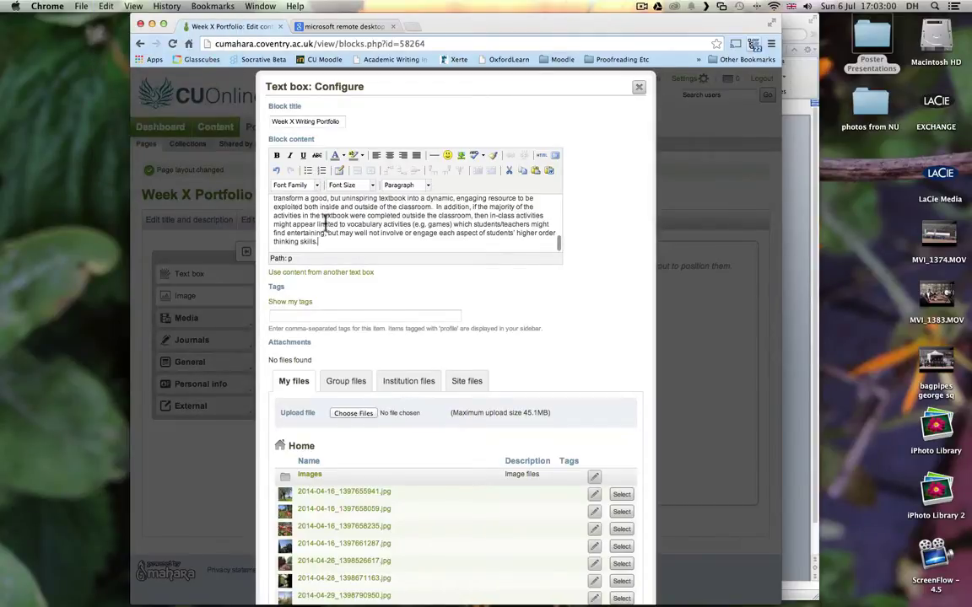
- Make the heading "The Challenge" bold and the line "My e-portfolio example" italic in the block content
{"action": "scroll", "coordinate": [520, 217], "scroll_direction": "up", "scroll_amount": 10}
{"action": "scroll", "coordinate": [520, 217], "scroll_direction": "up", "scroll_amount": 2}
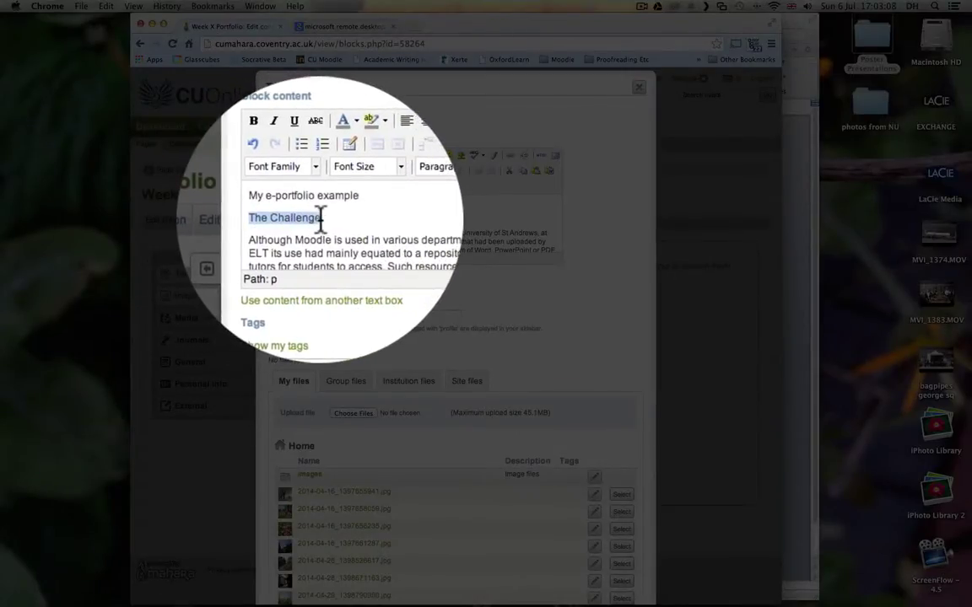
{"action": "left_click", "coordinate": [278, 159]}
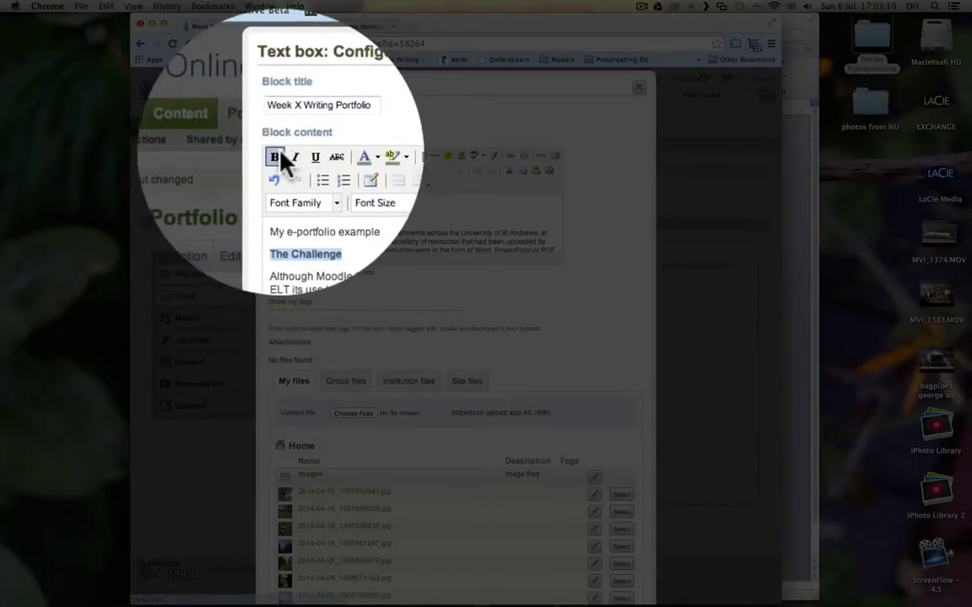
{"action": "left_click", "coordinate": [327, 218]}
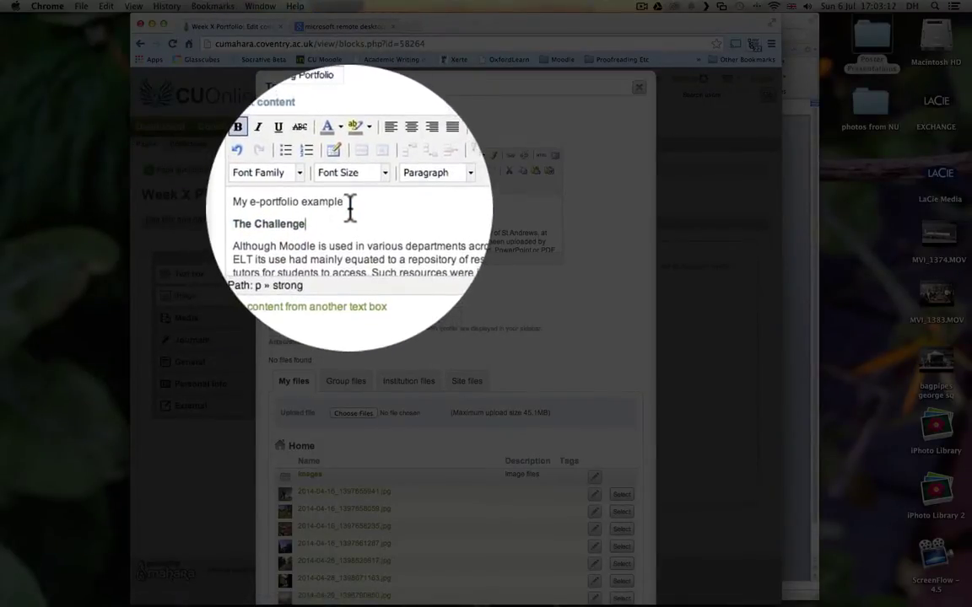
{"action": "left_click", "coordinate": [361, 201]}
{"action": "left_click", "coordinate": [265, 206], "text": "shift"}
{"action": "left_click", "coordinate": [267, 152]}
- Save the text box block to the page
{"action": "scroll", "coordinate": [430, 218], "scroll_direction": "down", "scroll_amount": 10}
{"action": "scroll", "coordinate": [430, 221], "scroll_direction": "down", "scroll_amount": 1}
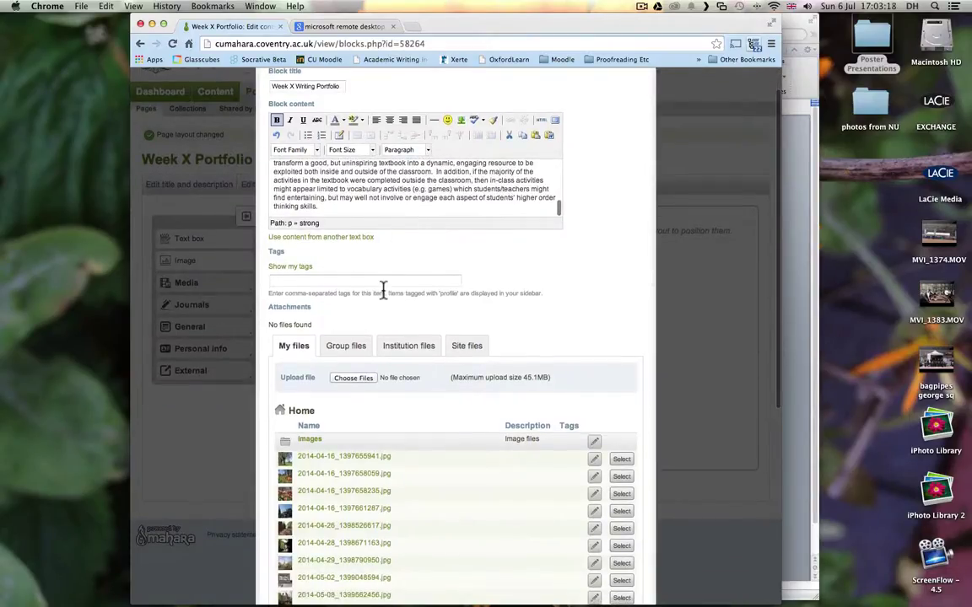
{"action": "scroll", "coordinate": [270, 363], "scroll_direction": "down", "scroll_amount": 5}
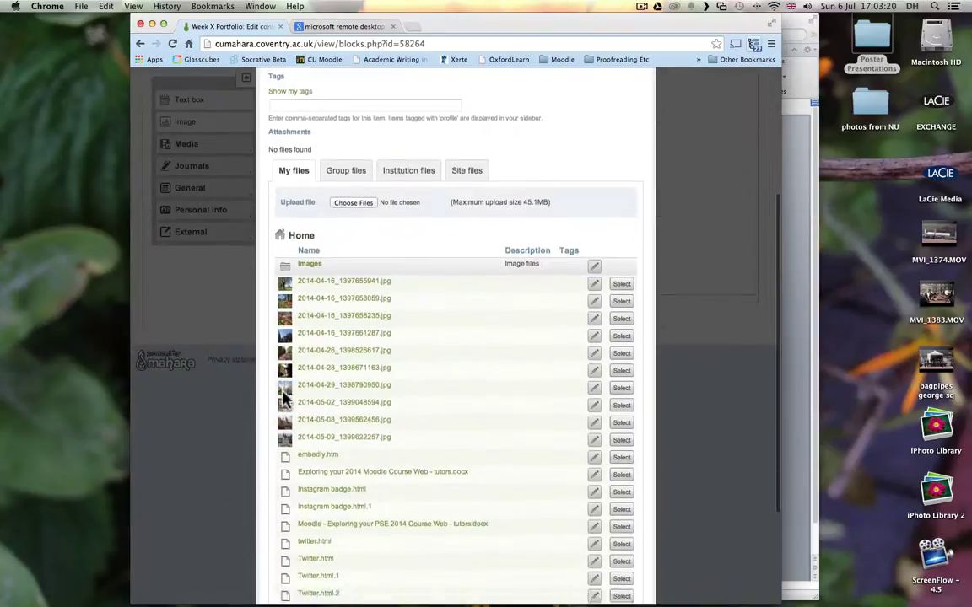
{"action": "scroll", "coordinate": [285, 399], "scroll_direction": "down", "scroll_amount": 4}
{"action": "left_click", "coordinate": [294, 587]}
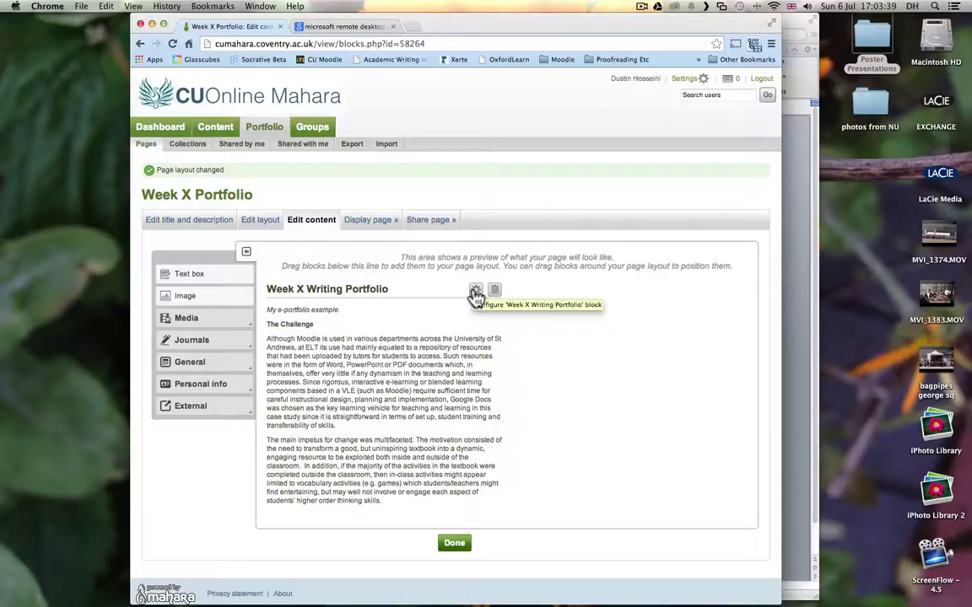
- Reopen the Week X Writing Portfolio block's settings, browse the Documents folder for a file to attach, and save the block without an attachment
{"action": "left_click", "coordinate": [478, 291]}
{"action": "scroll", "coordinate": [473, 292], "scroll_direction": "down", "scroll_amount": 3}
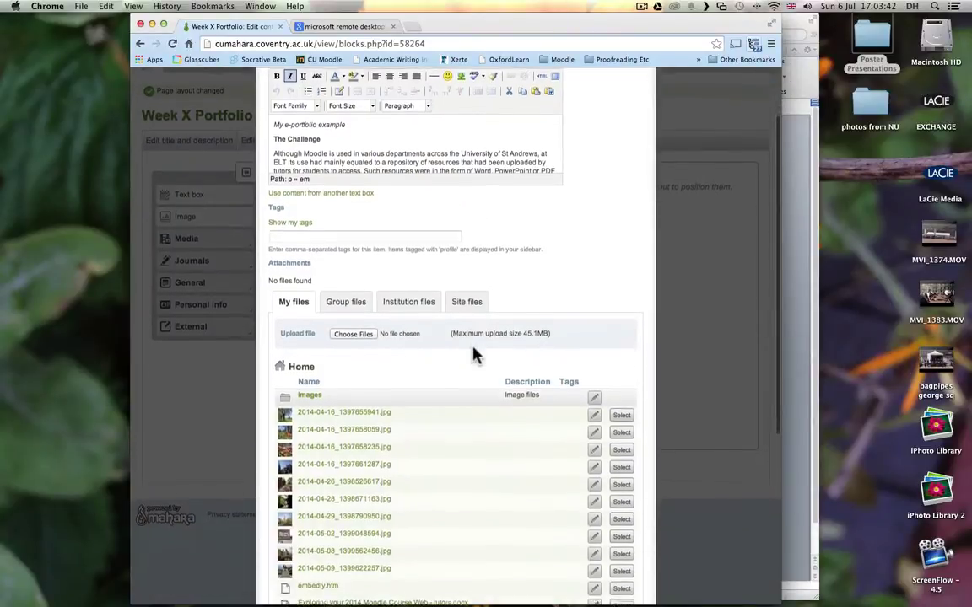
{"action": "left_click", "coordinate": [369, 337]}
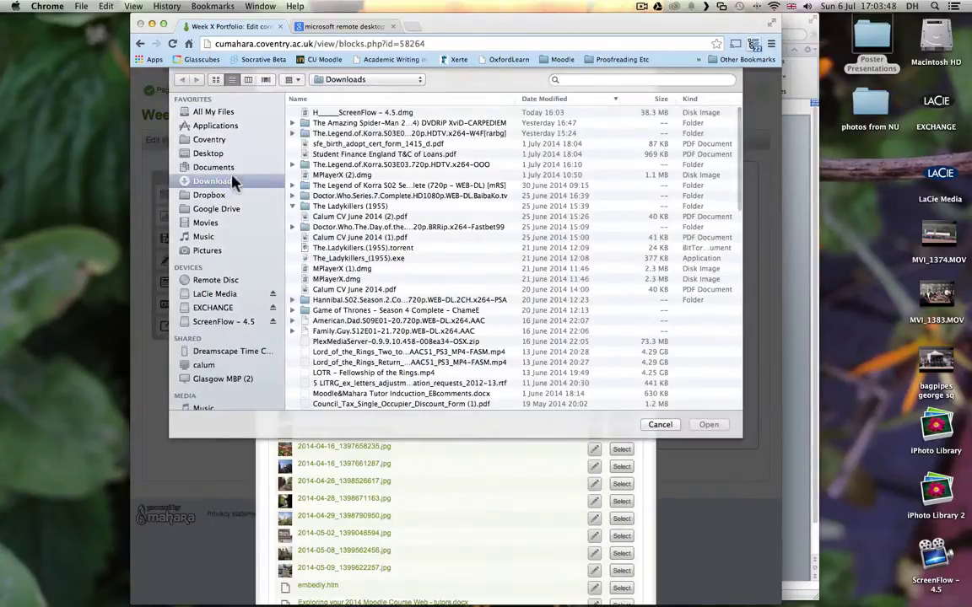
{"action": "left_click", "coordinate": [236, 169]}
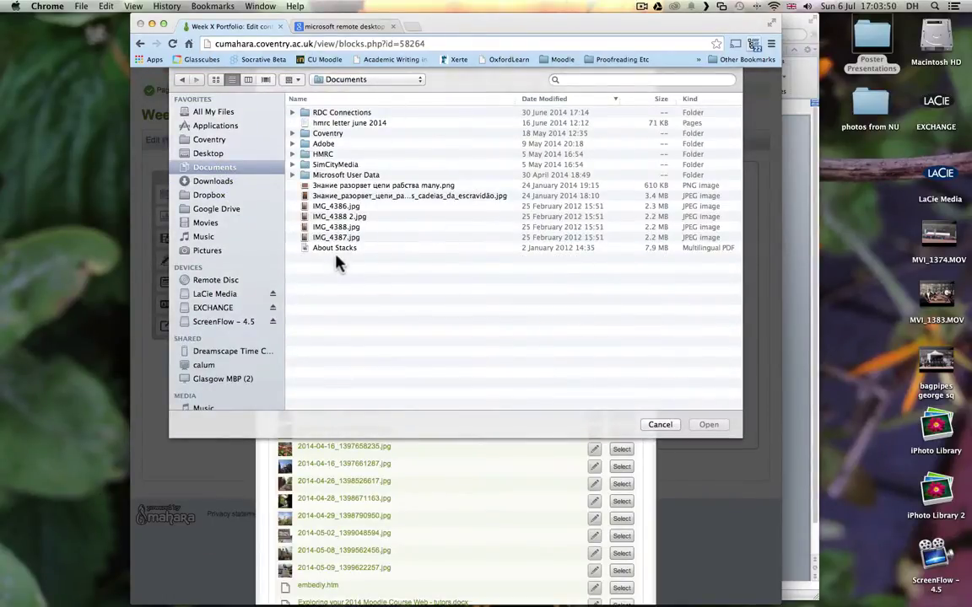
{"action": "left_click", "coordinate": [657, 425]}
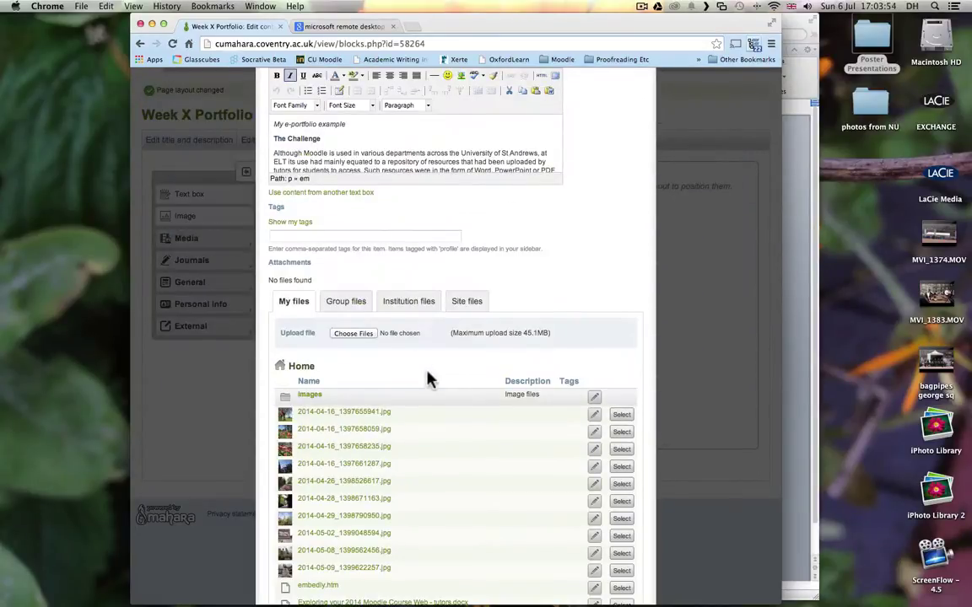
{"action": "scroll", "coordinate": [429, 380], "scroll_direction": "down", "scroll_amount": 10}
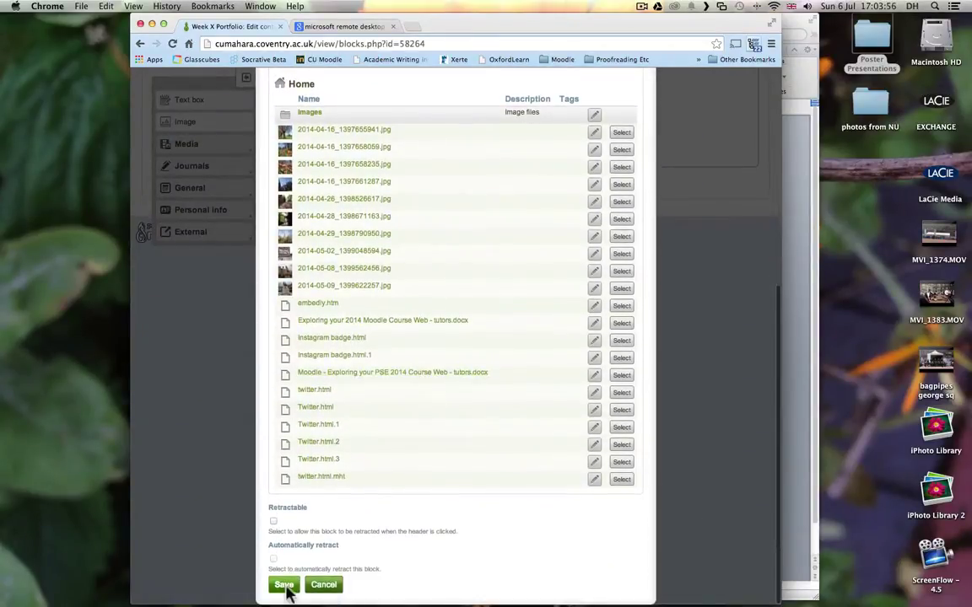
{"action": "left_click", "coordinate": [284, 587]}
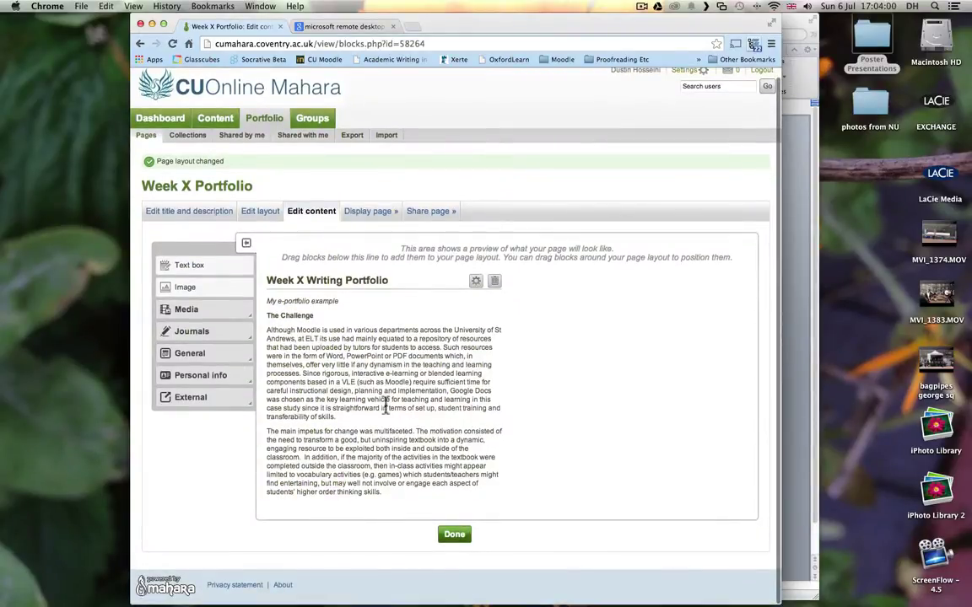
- Finish editing the page content and open the Week X Portfolio page from the list of pages
{"action": "left_click", "coordinate": [455, 535]}
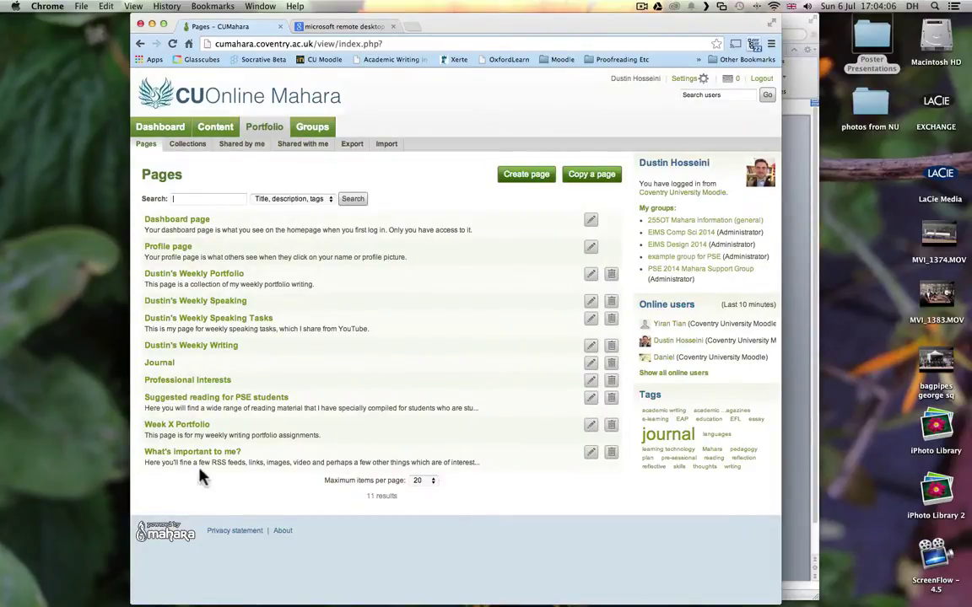
{"action": "left_click", "coordinate": [183, 427]}
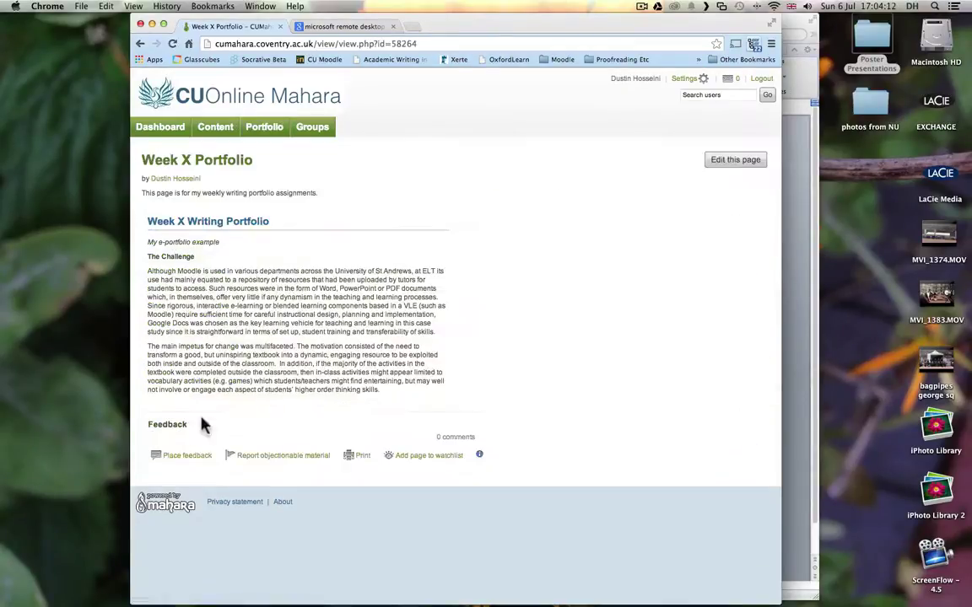